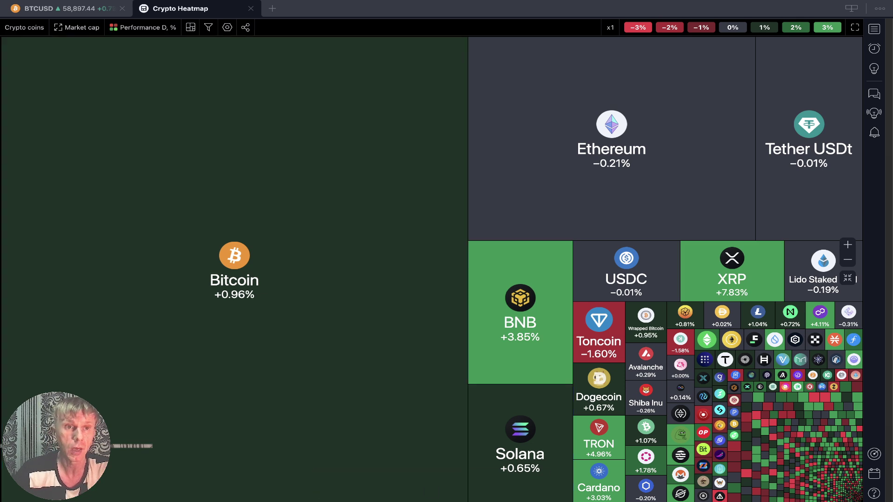
# Step: Close the Crypto Heatmap tab with Ctrl+W to return to the BTCUSD daily chart
pyautogui.hotkey('ctrl', 'w')
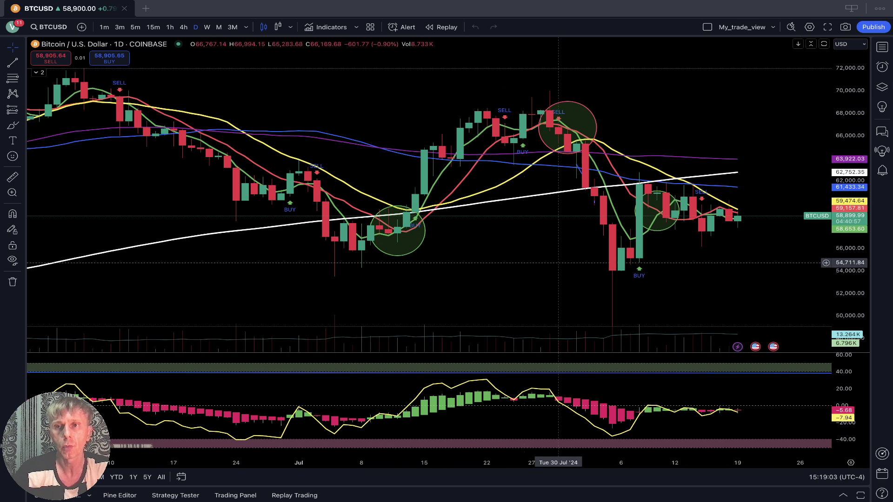
# Step: Open the right-sidebar watchlist beside the BTCUSD daily chart
pyautogui.click(882, 47)
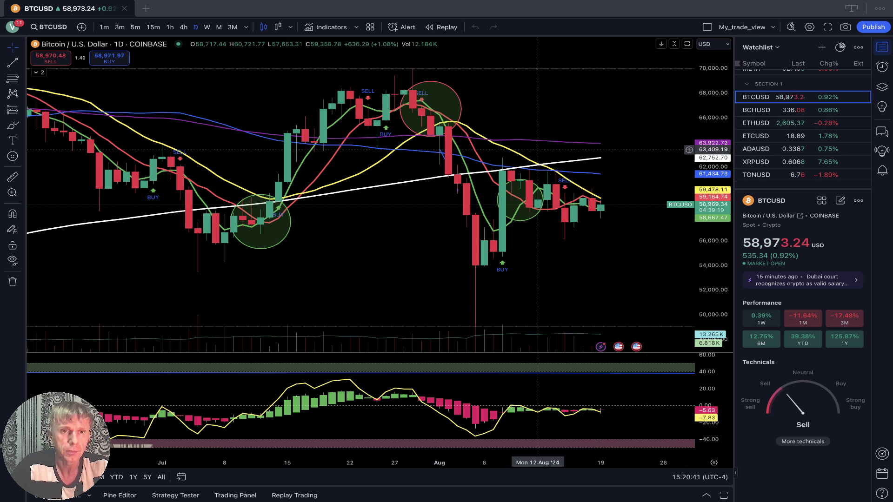
# Step: View Bitcoin on 4h then 1h candles, then chart BCHUSD from the watchlist
pyautogui.click(183, 27)
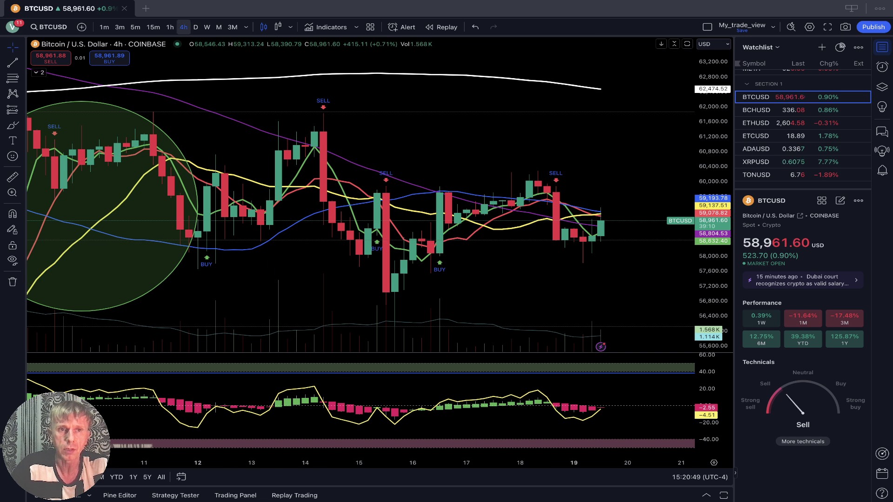
pyautogui.click(170, 27)
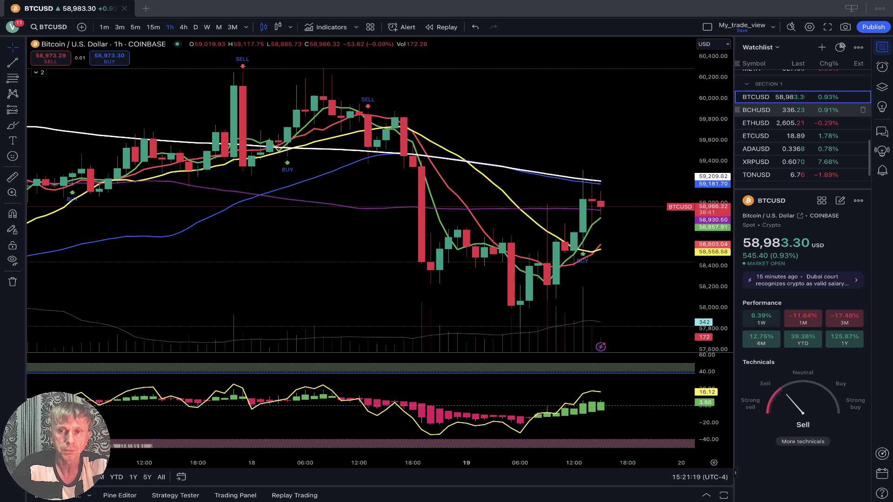
pyautogui.click(763, 110)
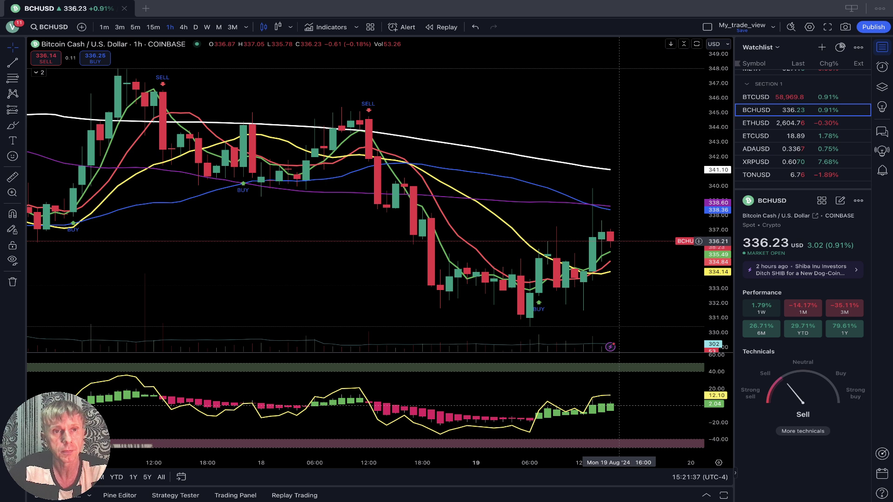
# Step: Step Bitcoin Cash through 4h, 1h and daily candles, then chart ETHUSD
pyautogui.click(183, 27)
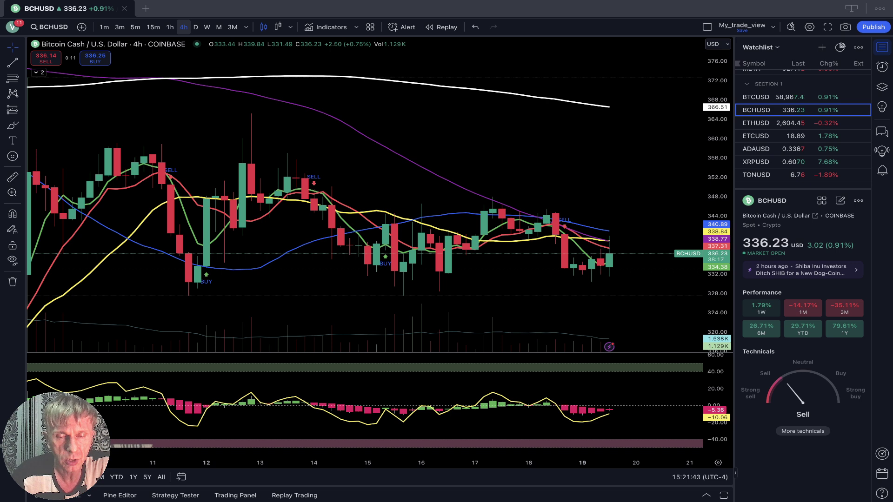
pyautogui.click(170, 27)
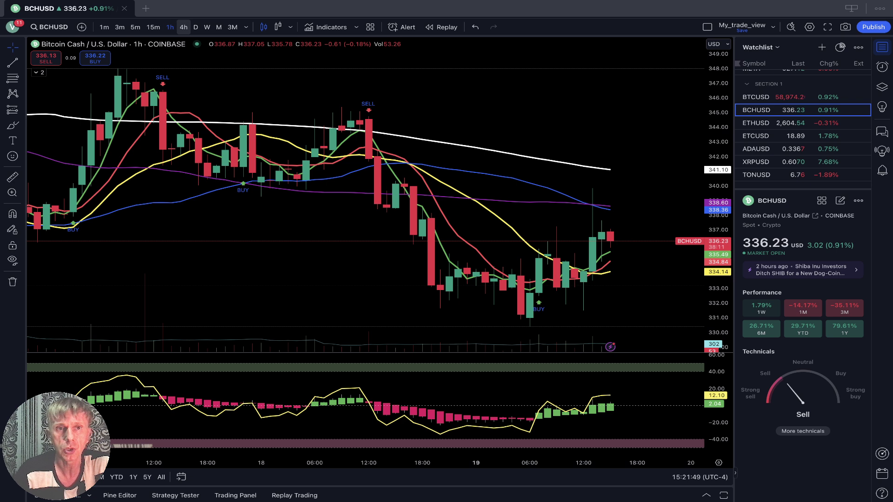
pyautogui.click(195, 27)
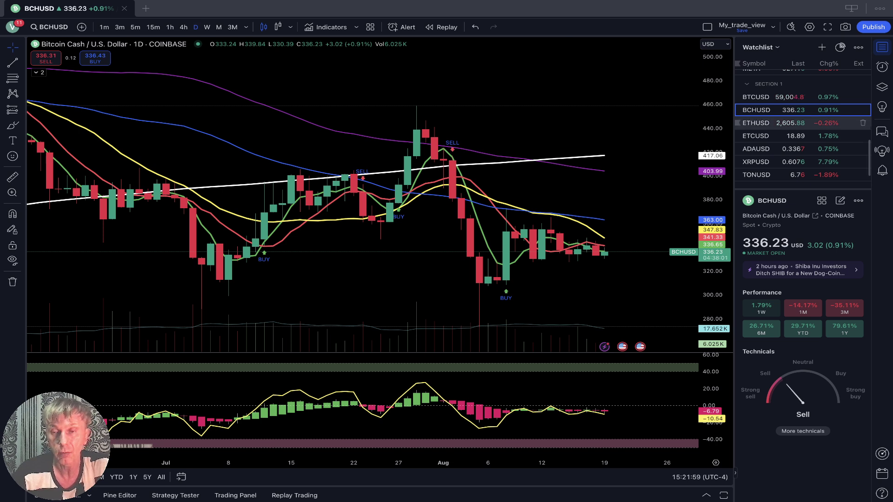
pyautogui.click(756, 122)
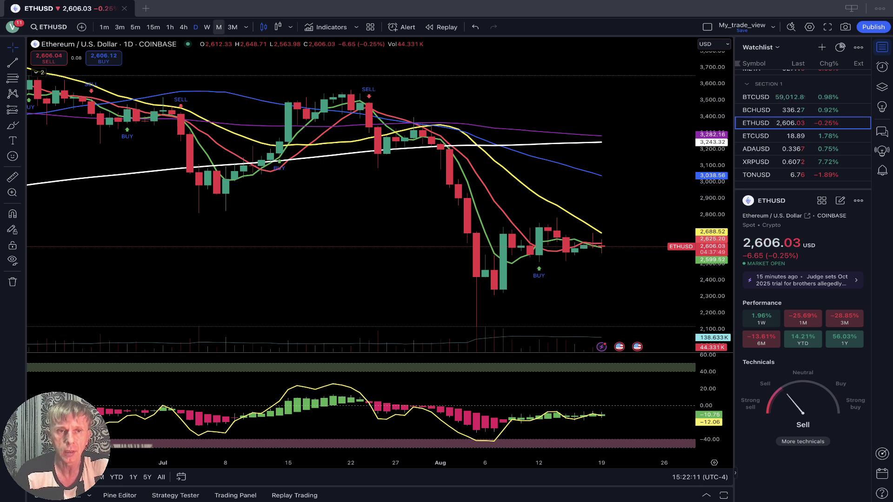
# Step: View Ethereum on 4h and 1h candles, then select ETCUSD in the watchlist
pyautogui.click(183, 27)
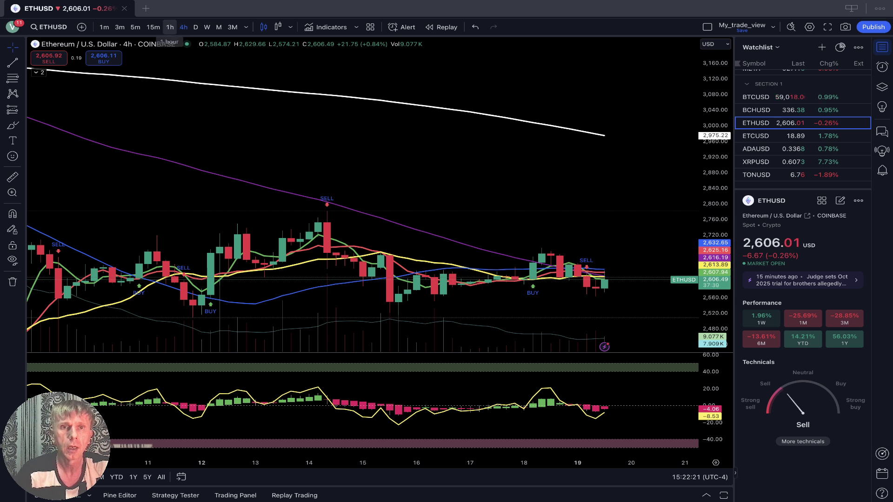
pyautogui.click(170, 27)
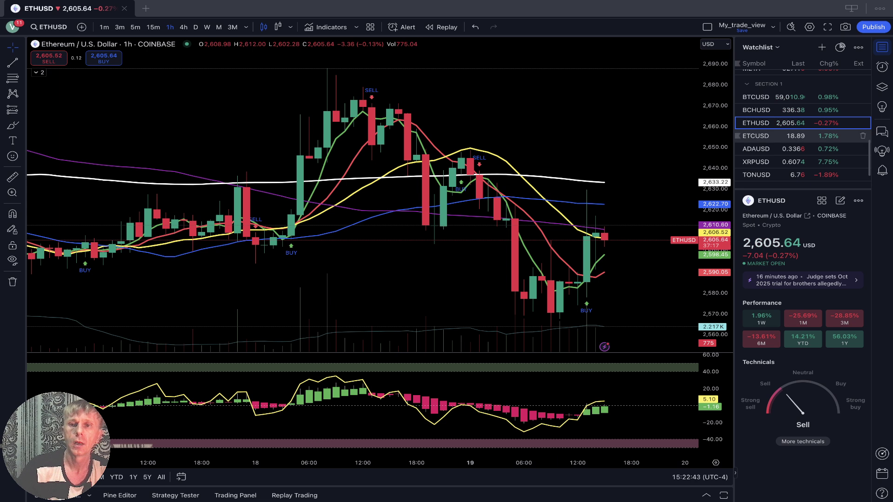
pyautogui.click(772, 135)
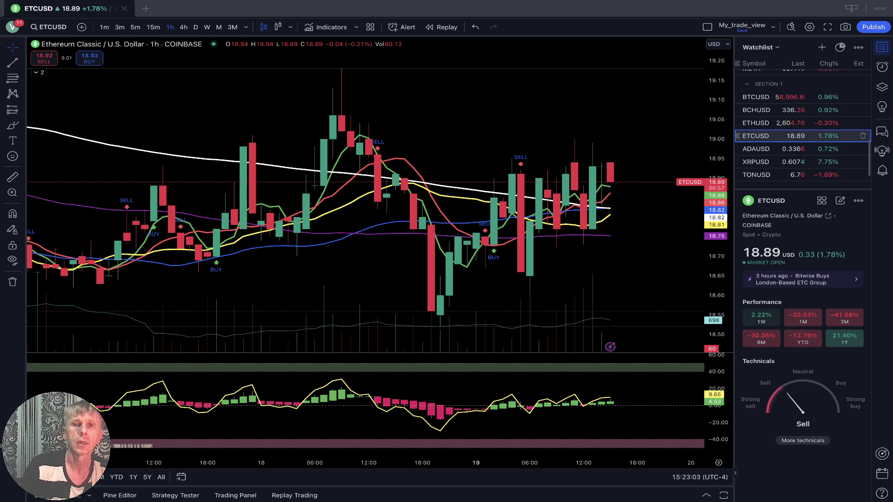
# Step: View Ethereum Classic on 4h and daily candles, then chart ADAUSD
pyautogui.click(183, 27)
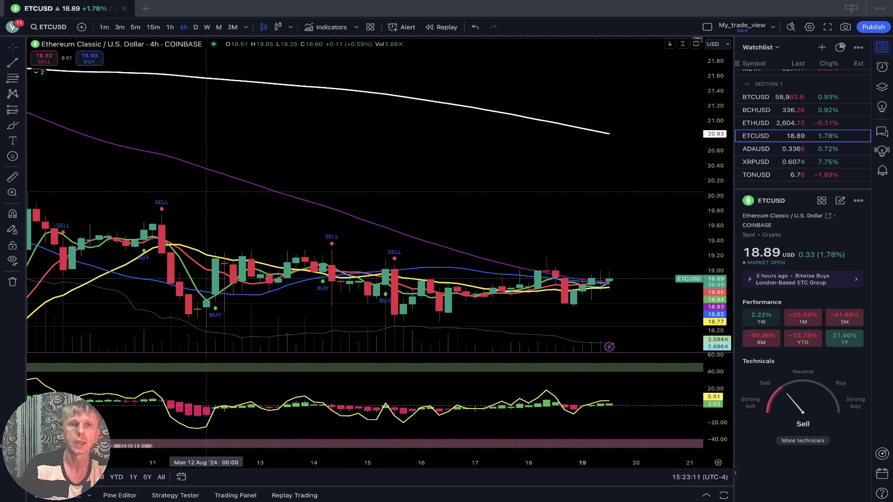
pyautogui.click(195, 27)
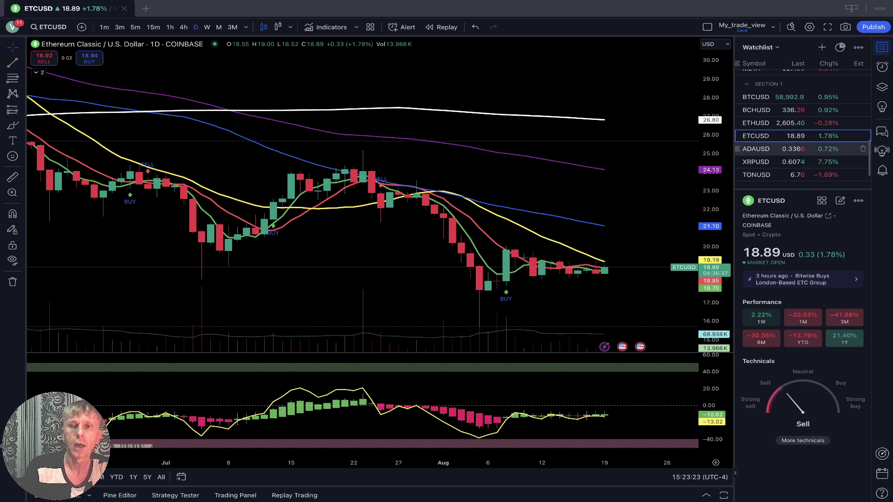
pyautogui.click(755, 149)
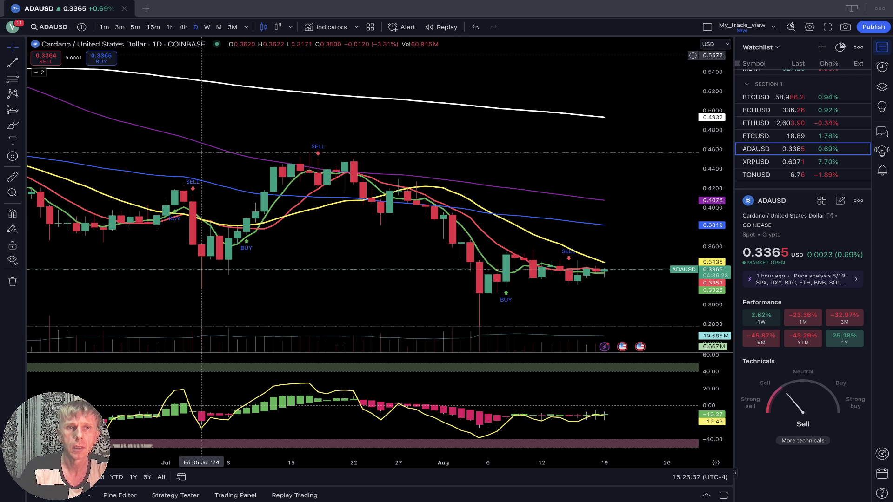
# Step: Cycle ADAUSD through 4h, daily, 4h and 1h candles, then chart XRPUSD
pyautogui.click(184, 27)
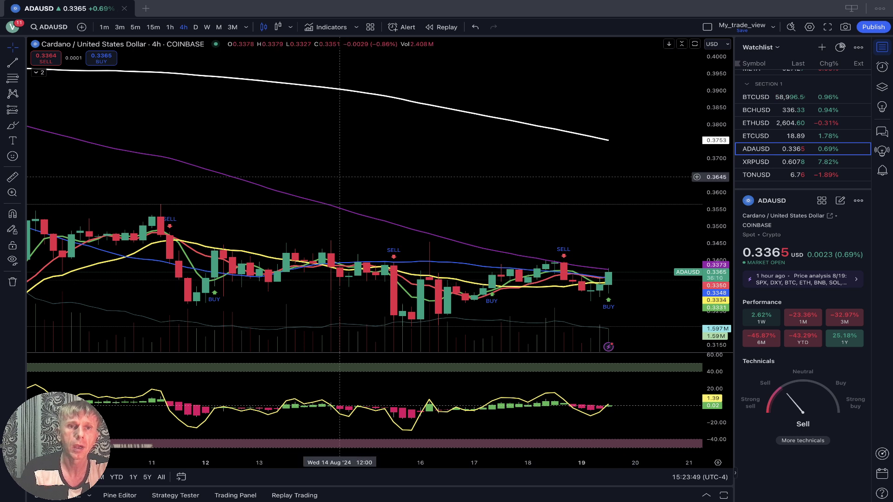
pyautogui.click(196, 27)
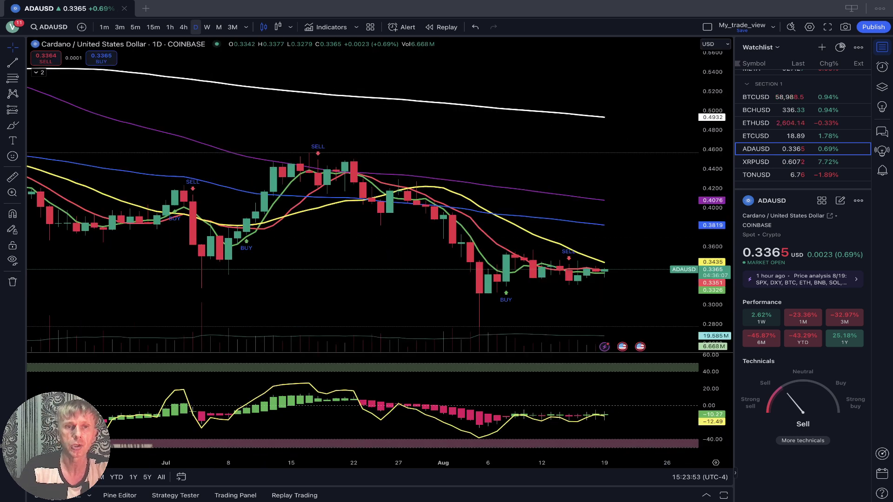
pyautogui.click(183, 27)
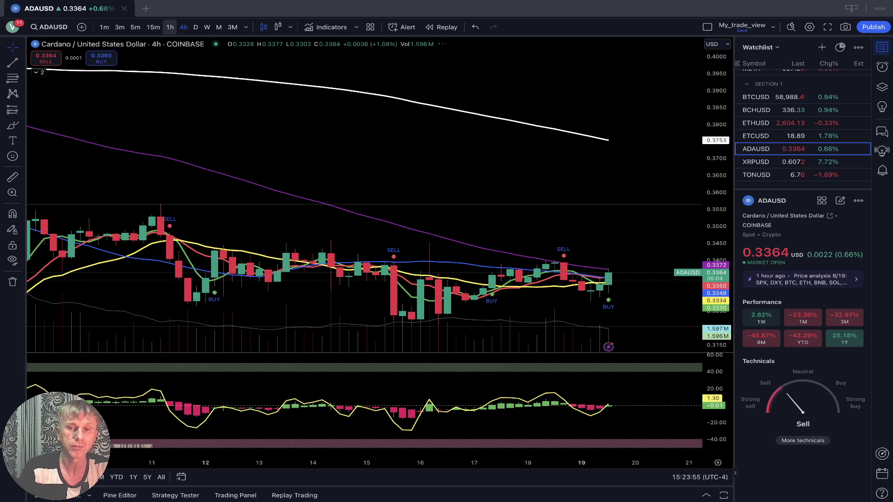
pyautogui.click(170, 27)
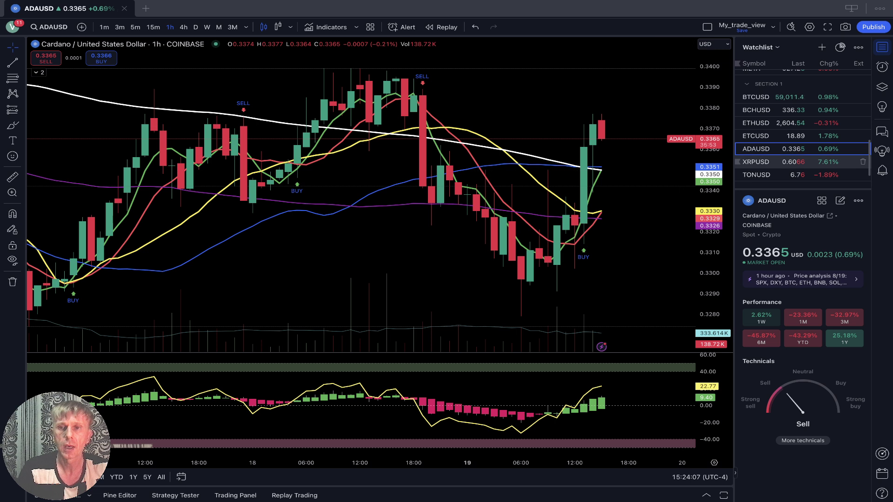
pyautogui.click(763, 162)
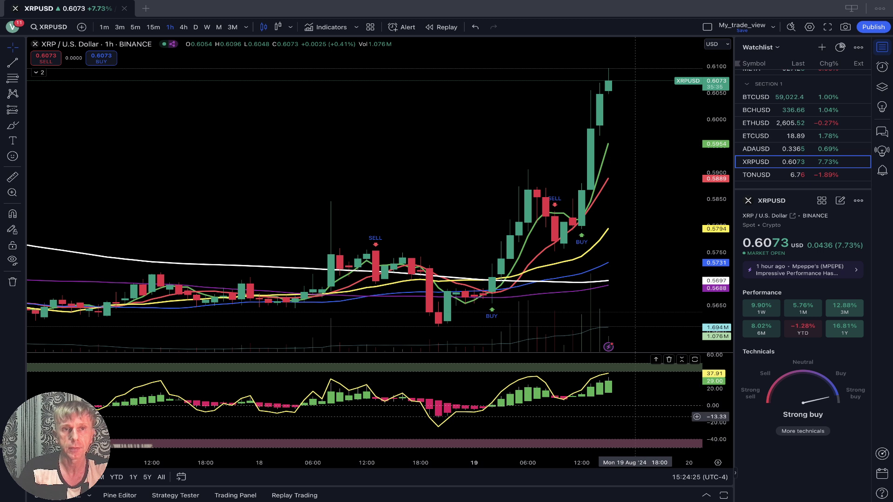
# Step: Preview TONUSD, view XRPUSD on 4h and daily candles, then move down to TONUSD
pyautogui.click(756, 175)
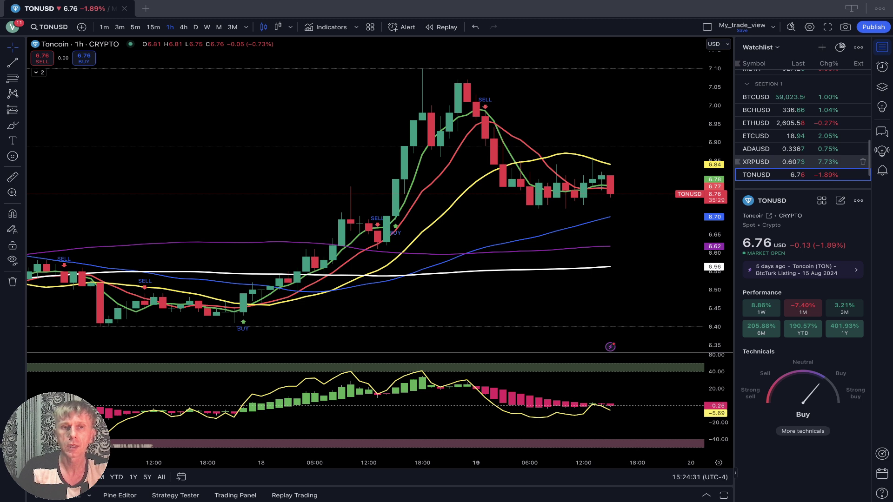
pyautogui.click(756, 162)
pyautogui.click(183, 27)
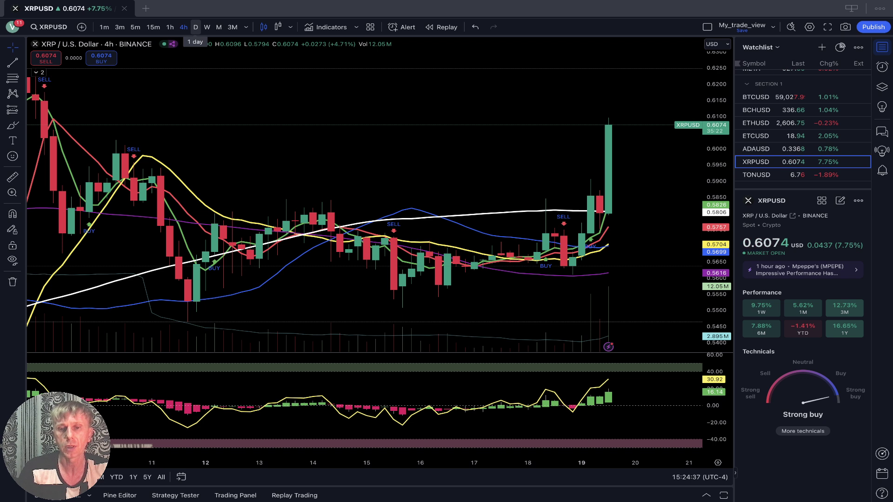
pyautogui.click(195, 27)
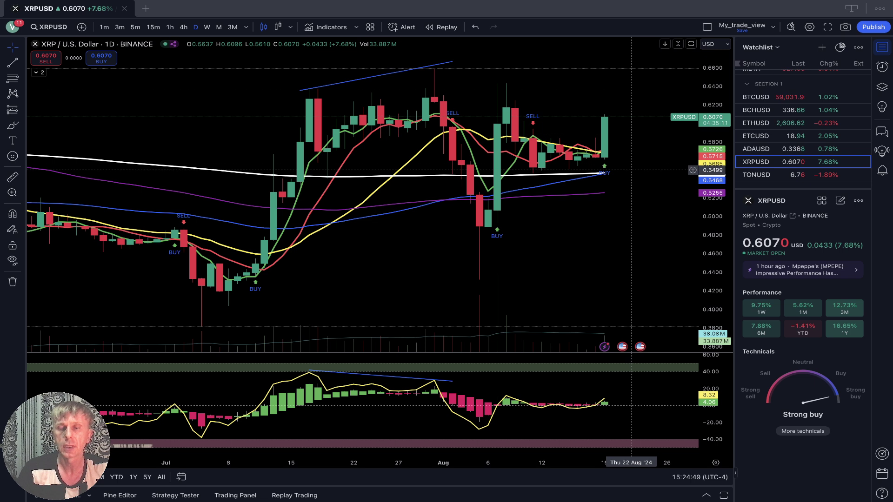
pyautogui.press('Down')
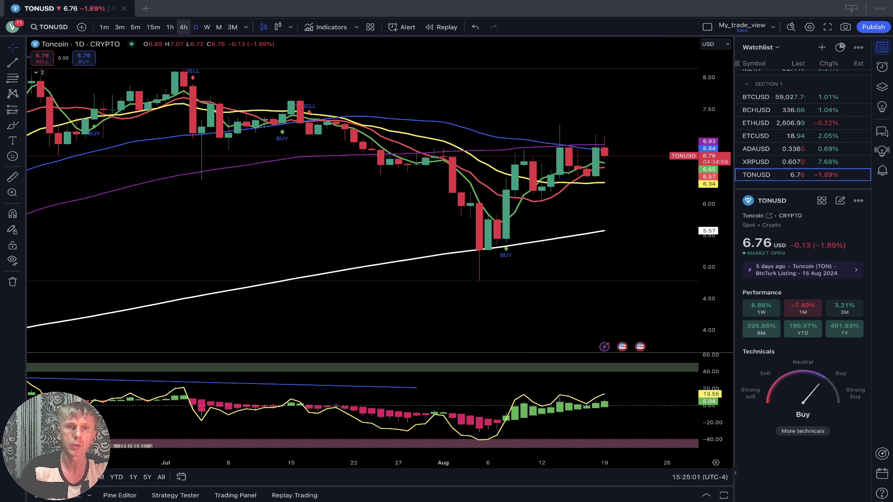
# Step: Check TONUSD on 4h and 1h candles, return to daily, then chart BTCUSD
pyautogui.click(184, 27)
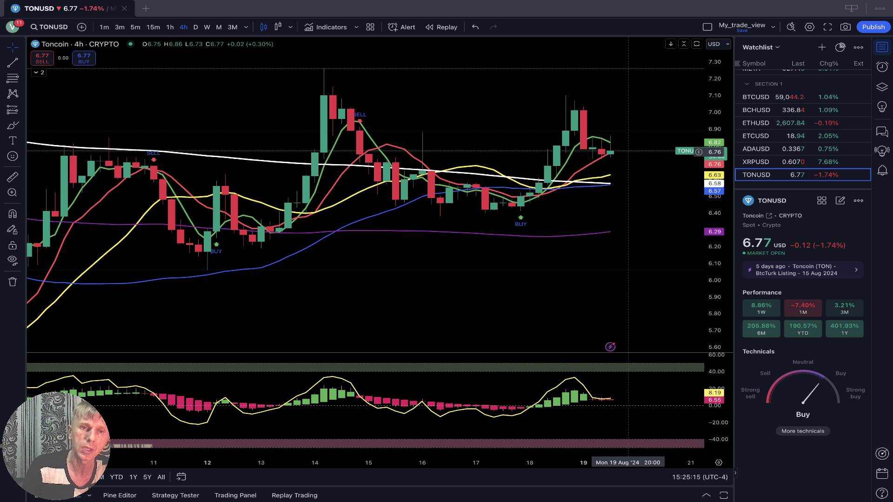
pyautogui.click(171, 27)
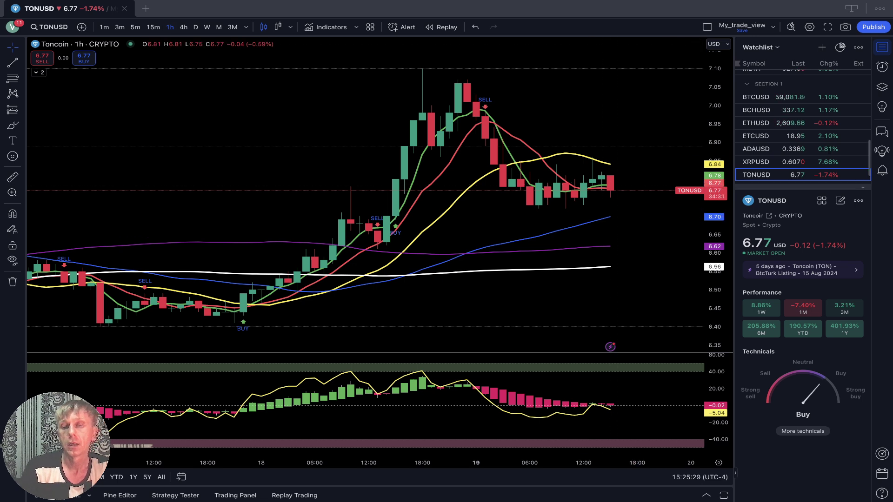
pyautogui.hscroll(2, 512, 139)
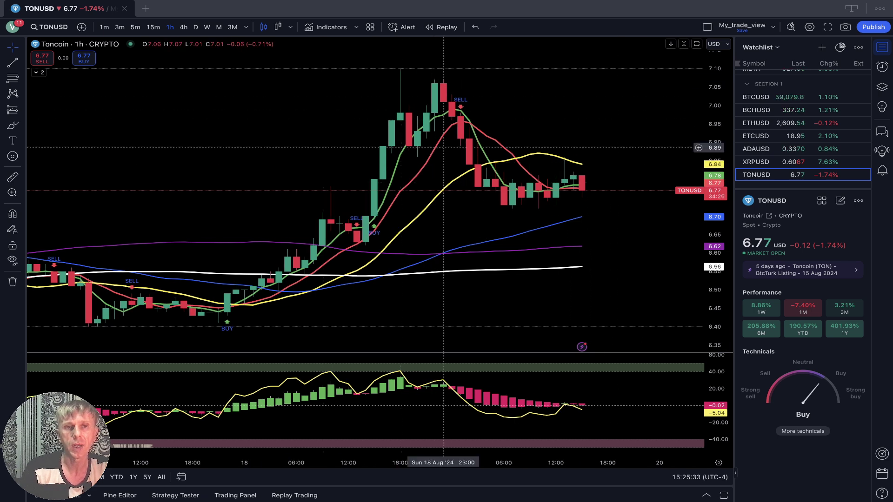
pyautogui.click(195, 27)
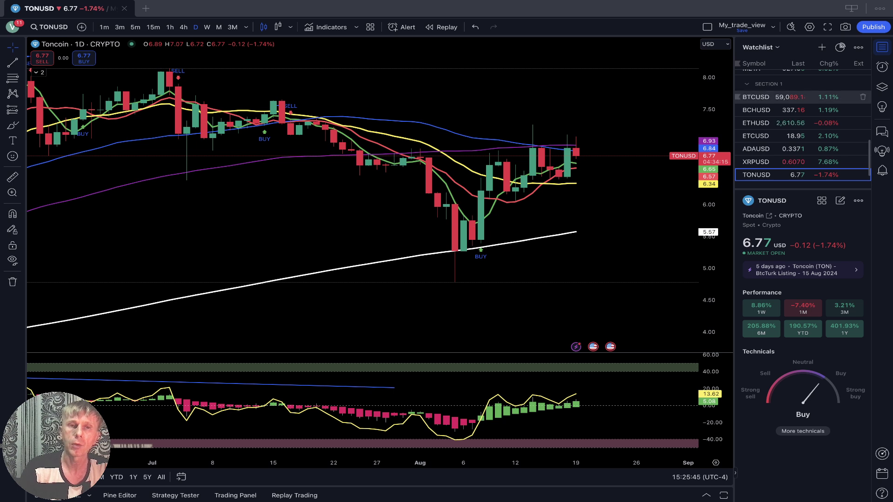
pyautogui.click(791, 97)
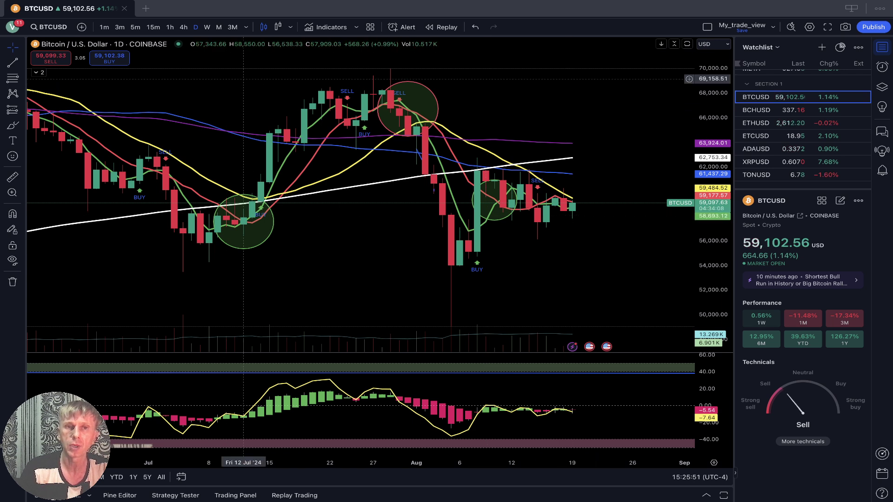
# Step: Switch BTCUSD to 1-hour Coinbase candles
pyautogui.click(170, 27)
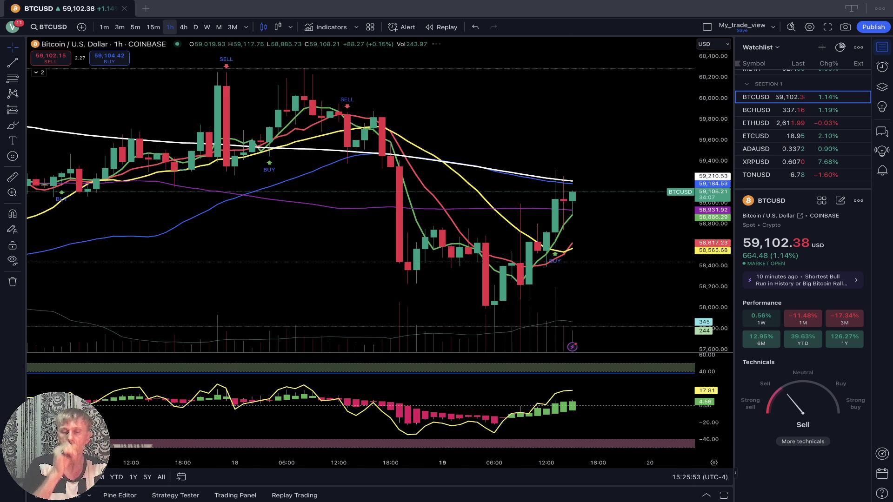